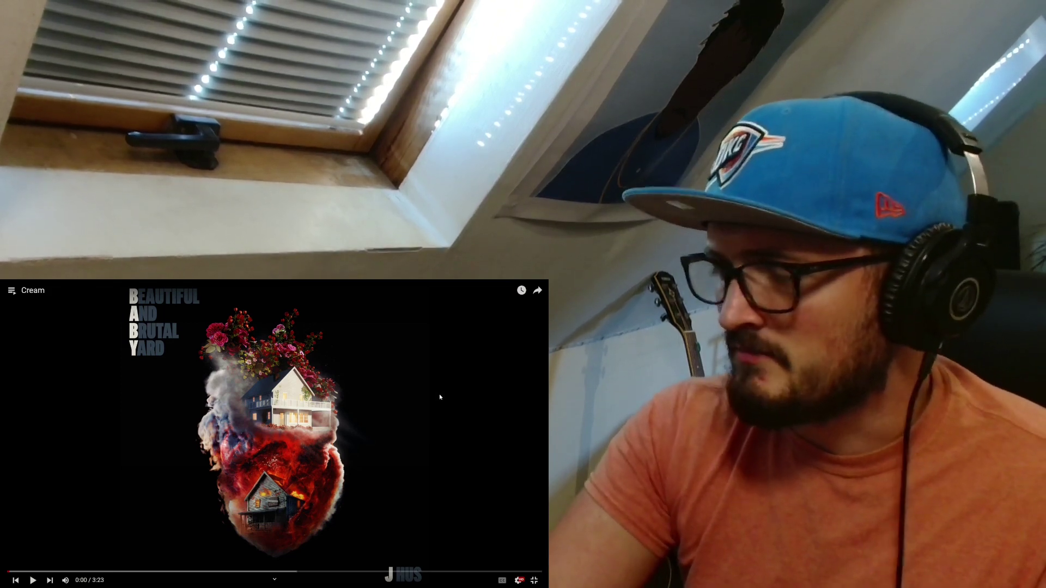
click(452, 406)
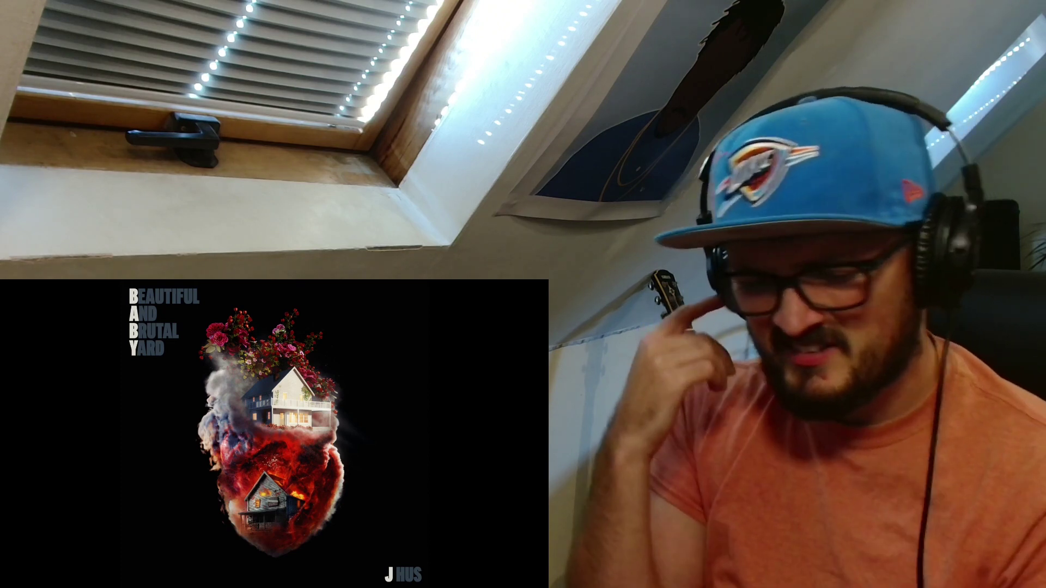
click(453, 407)
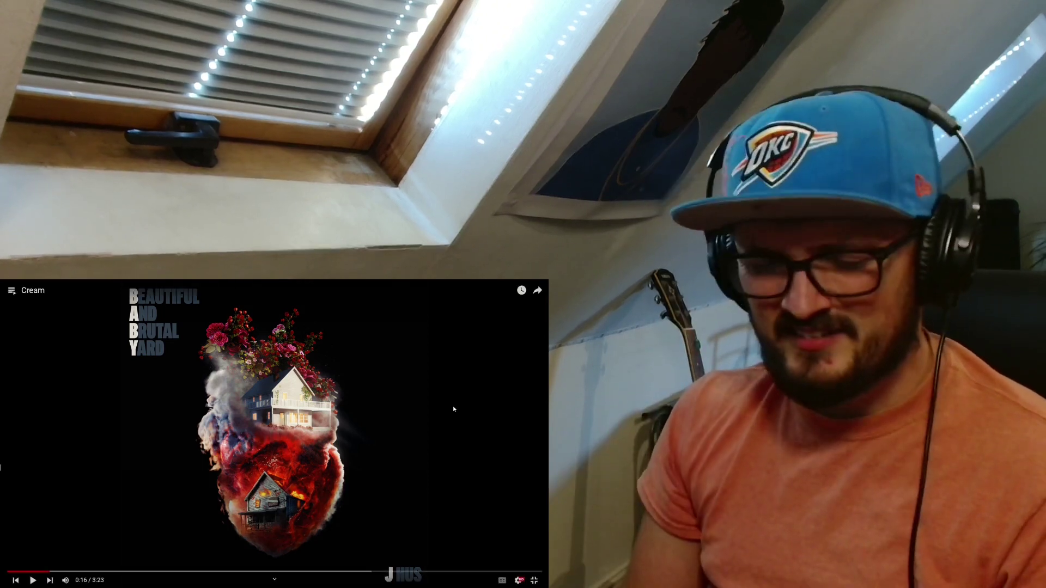
click(454, 408)
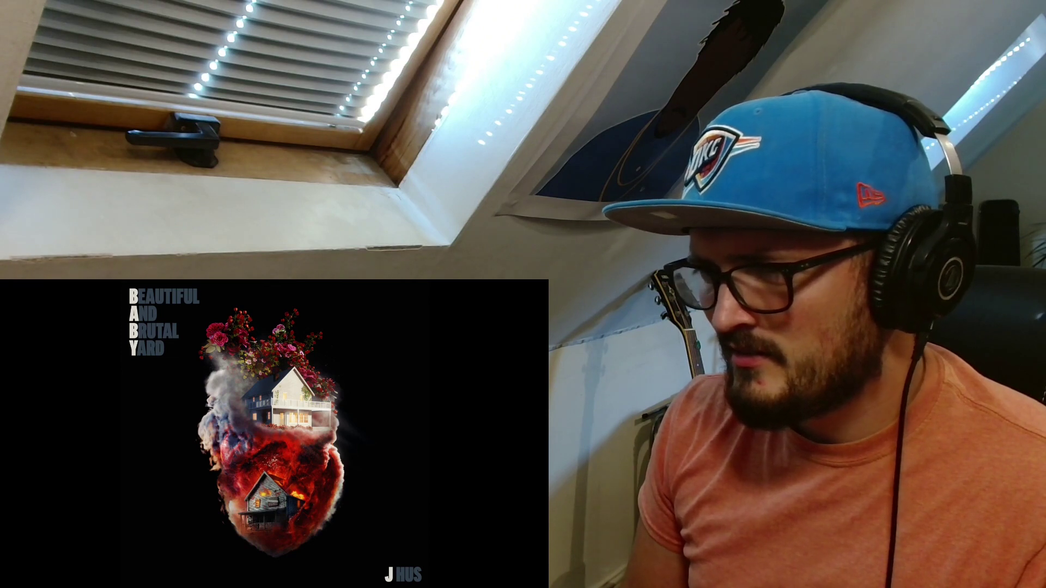
click(454, 408)
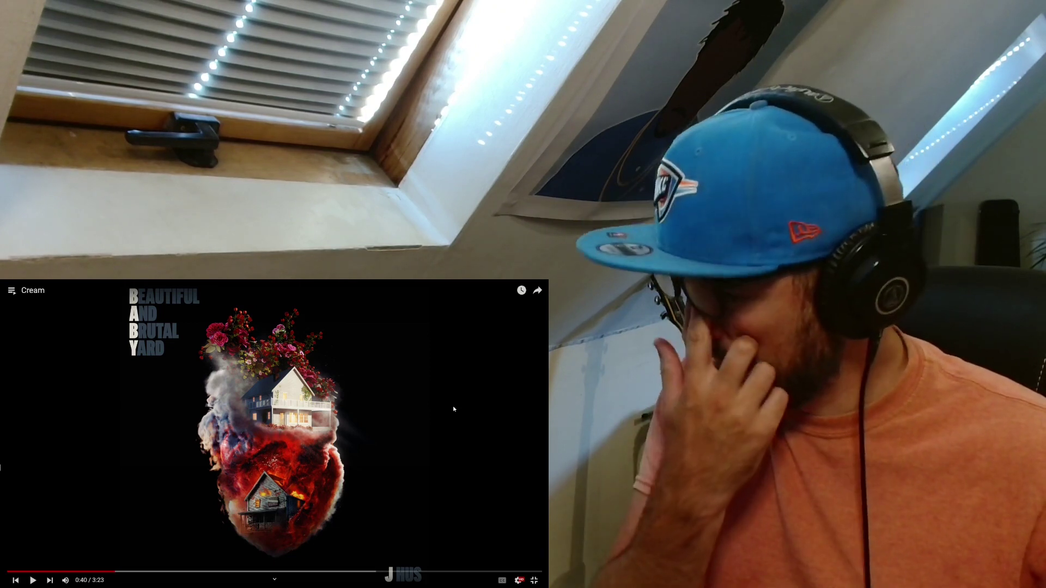
key(Left)
key(space)
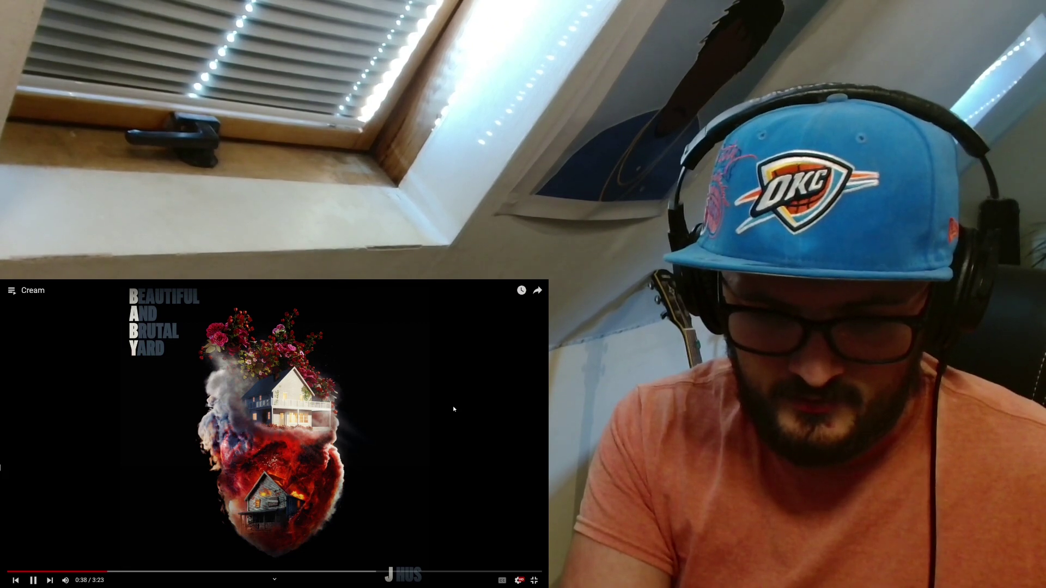
key(space)
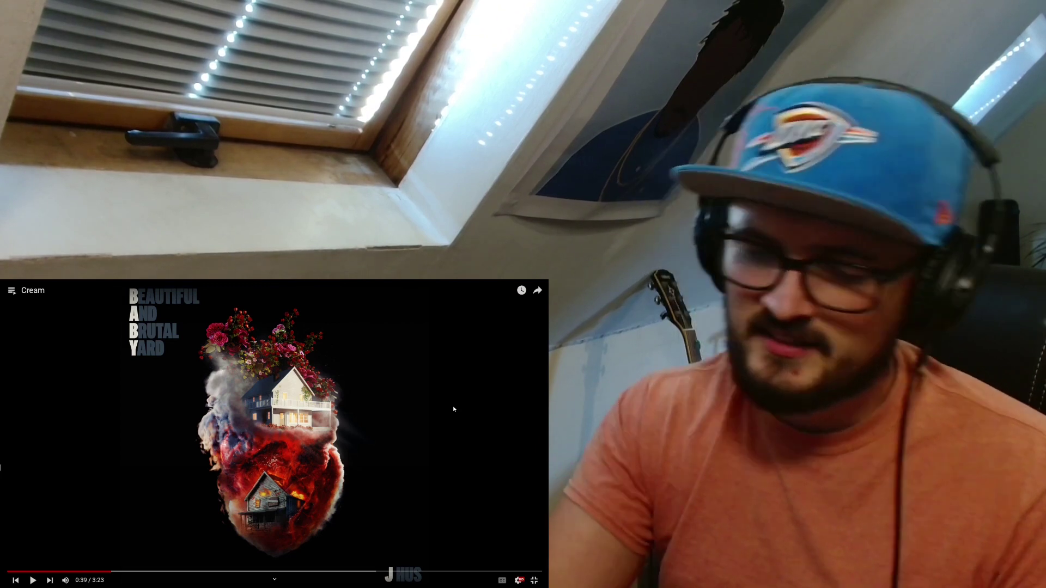
key(Left)
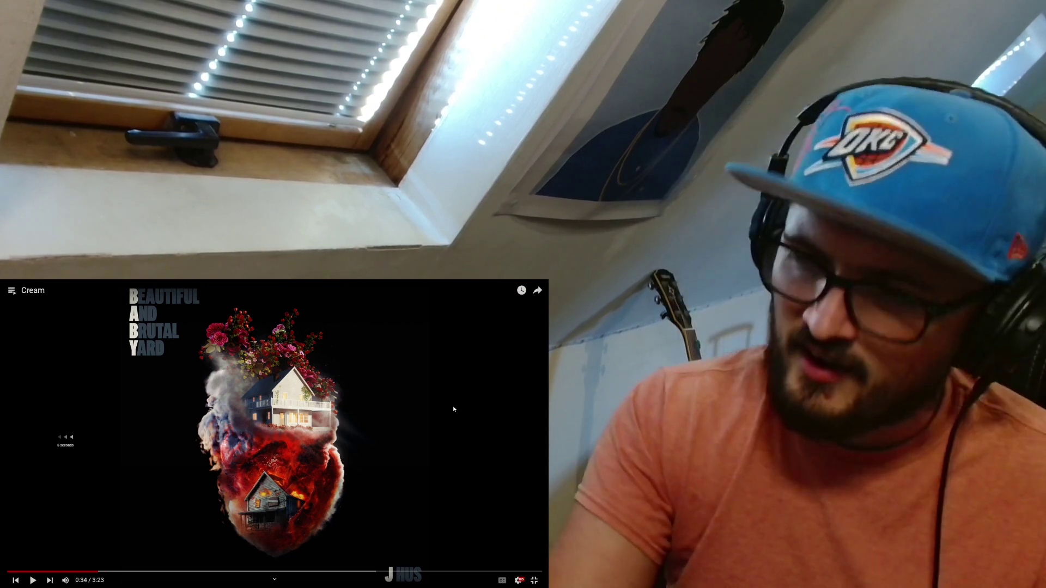
key(space)
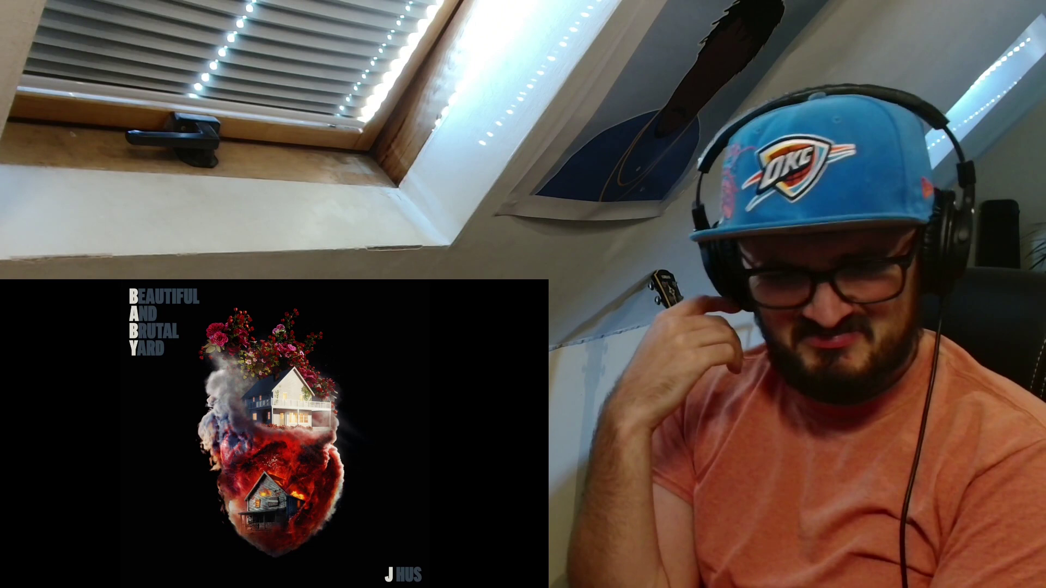
click(454, 406)
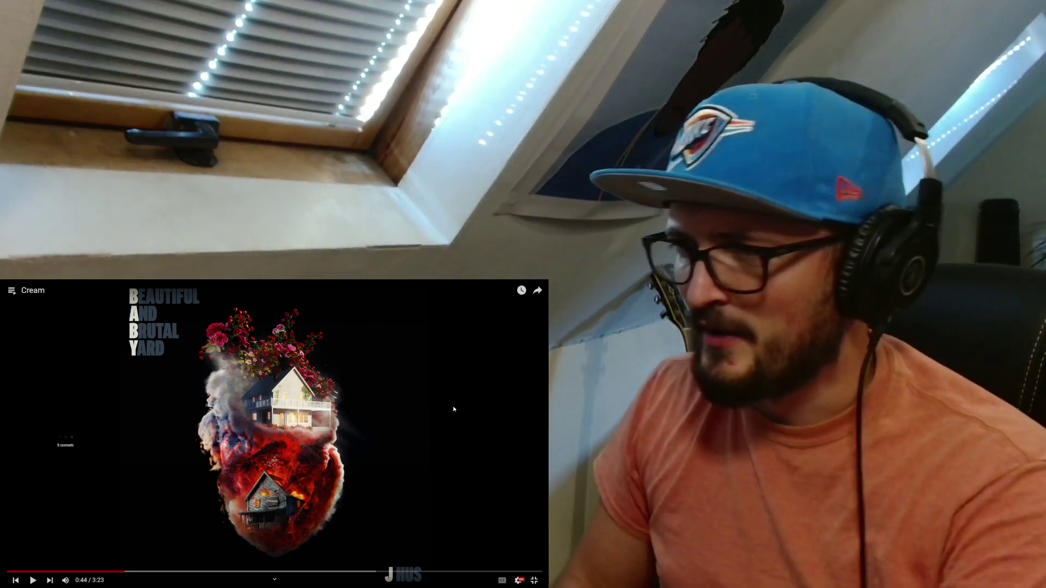
key(Left)
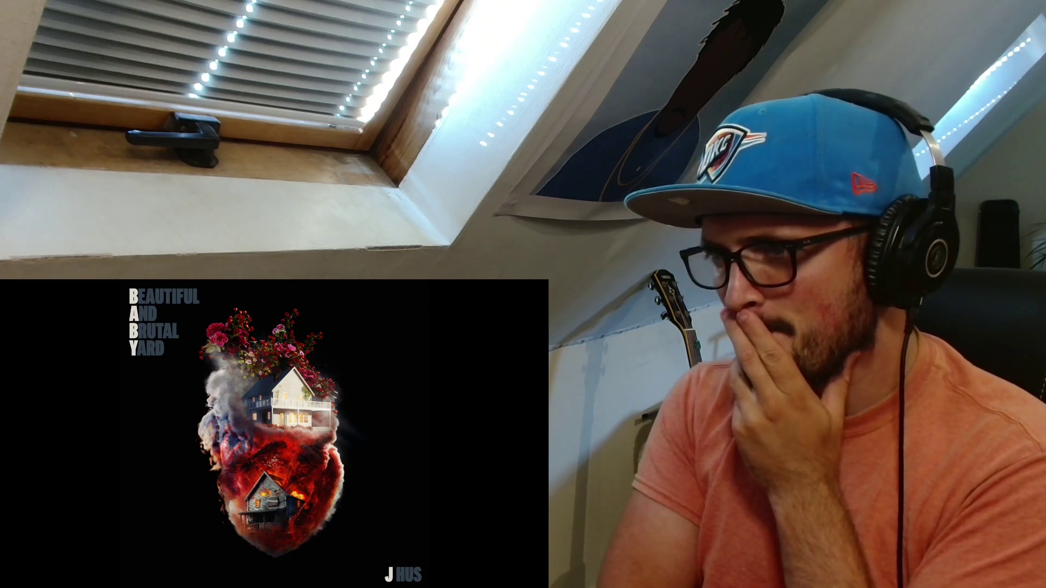
click(453, 409)
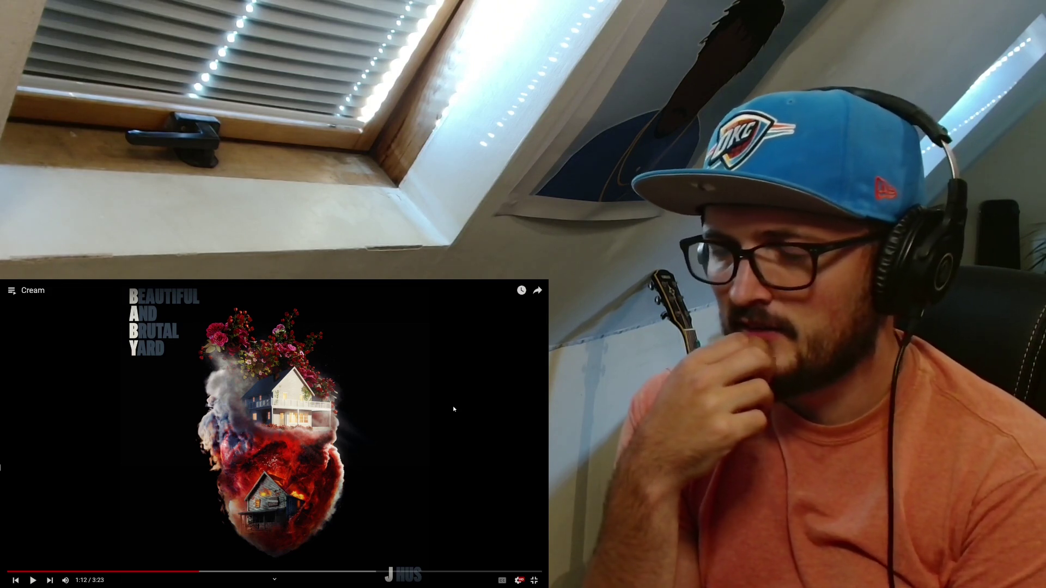
key(j)
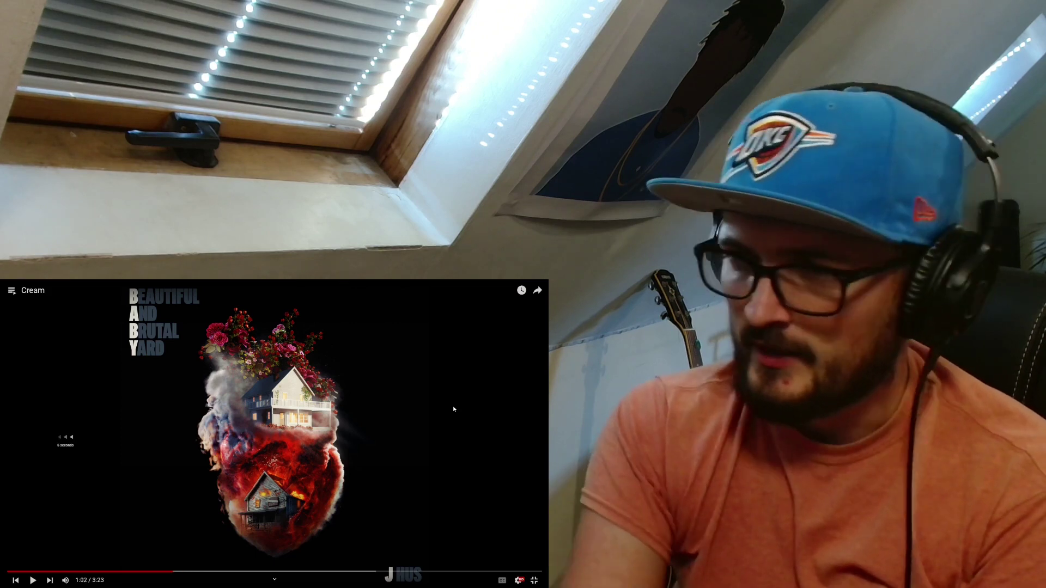
click(453, 409)
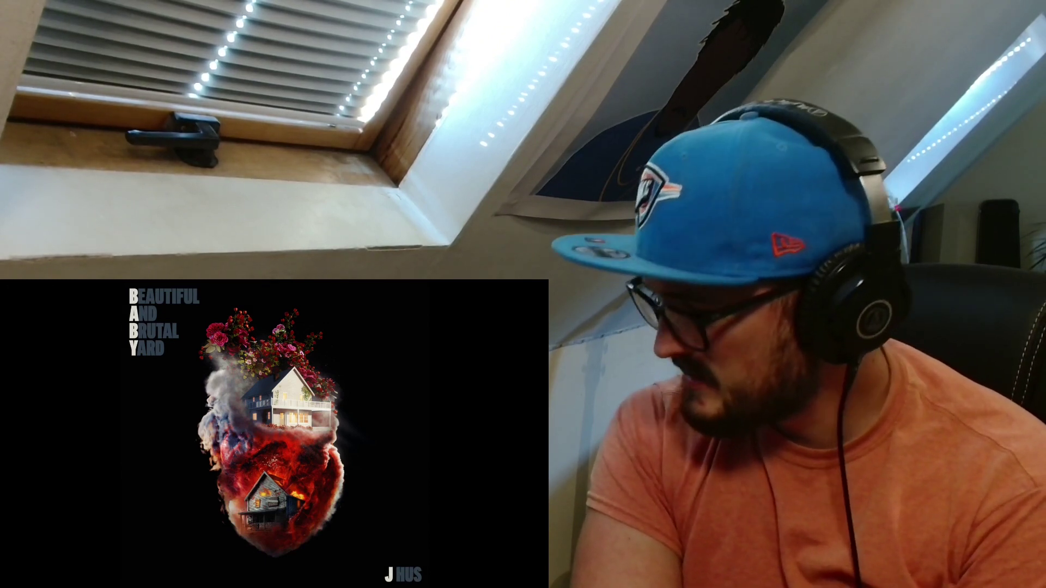
click(452, 409)
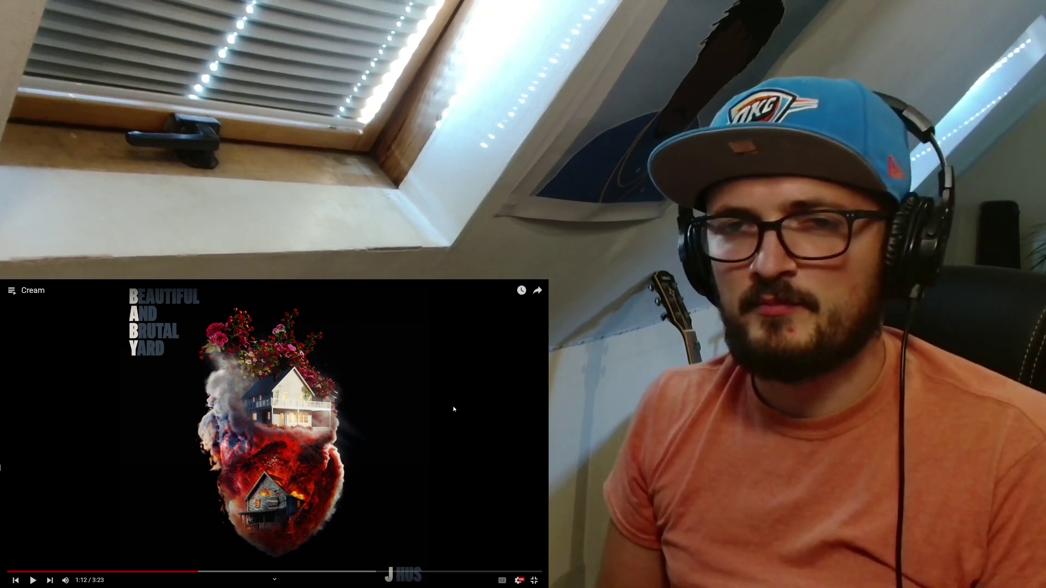
key(Left)
key(space)
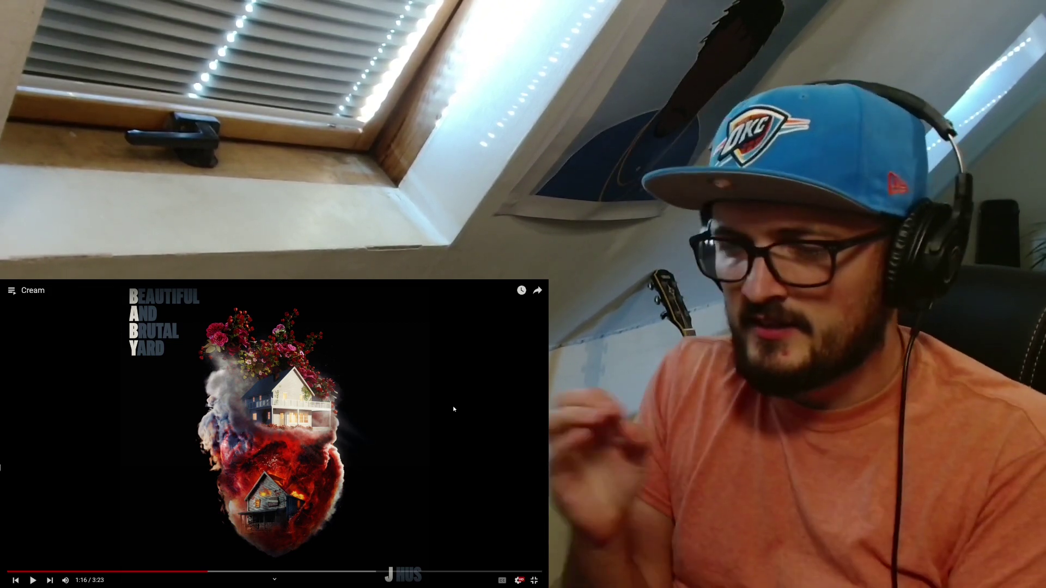
key(Left)
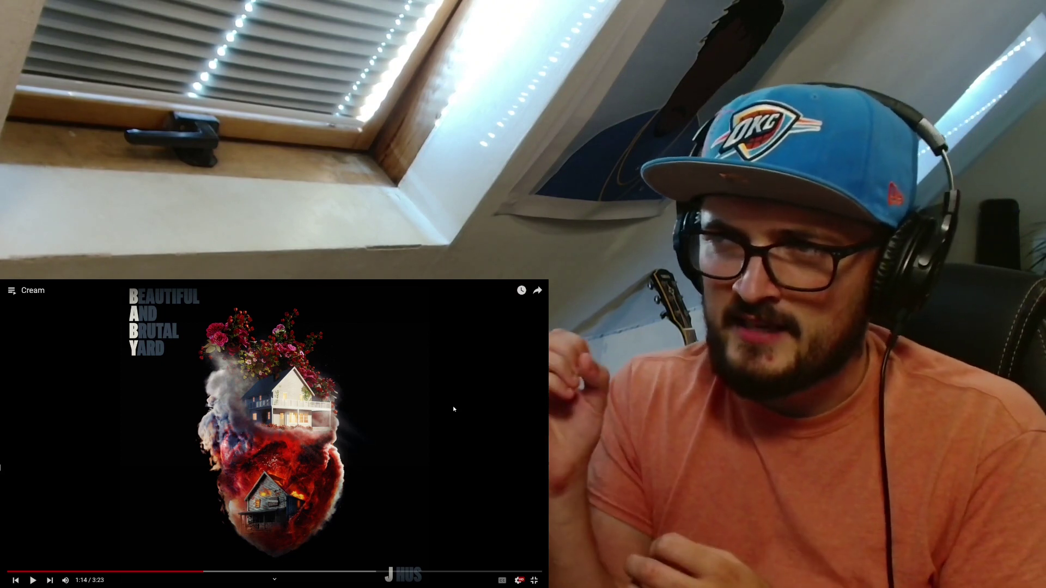
key(Left)
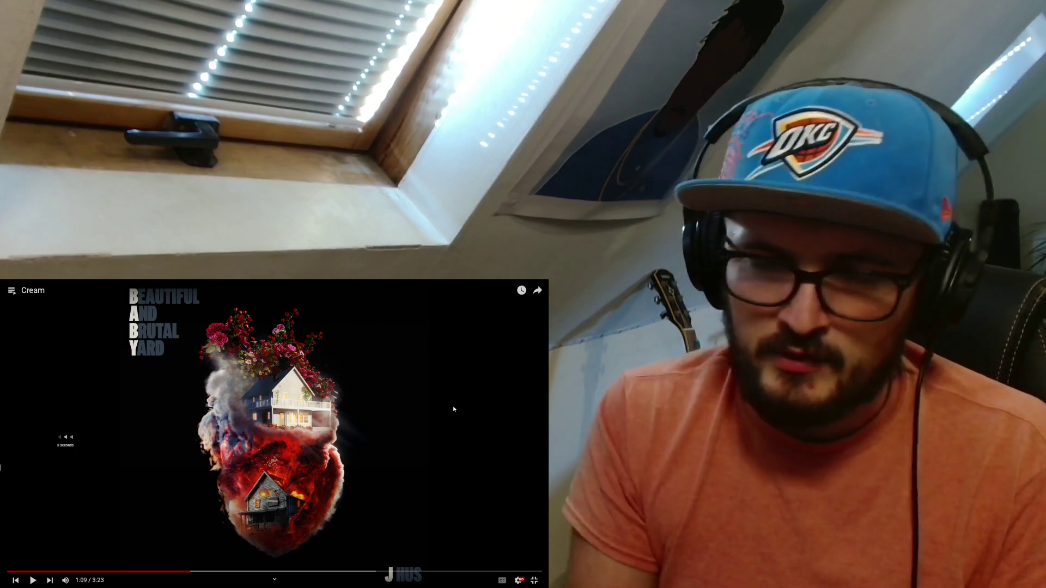
key(space)
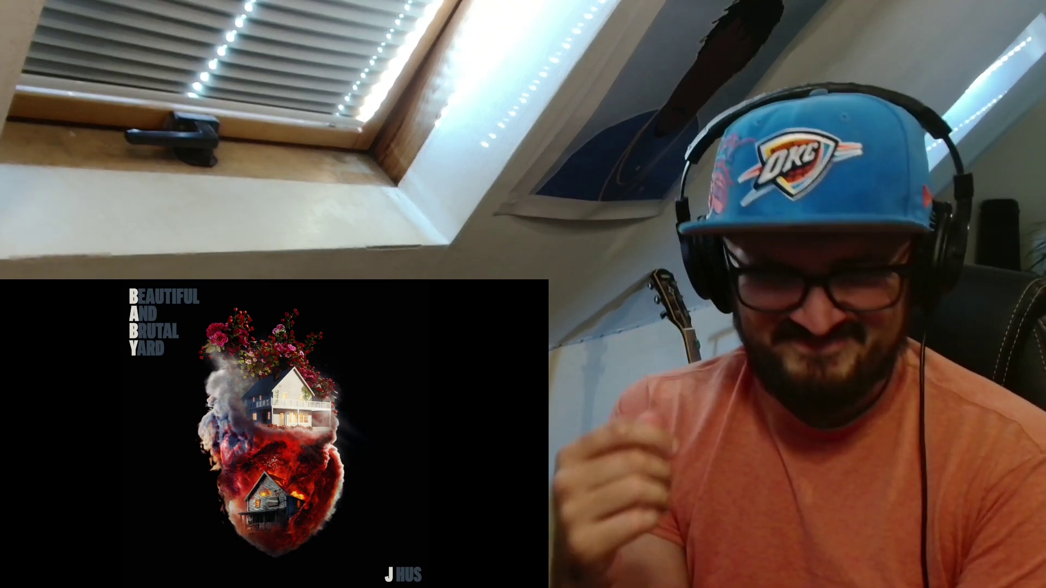
click(454, 408)
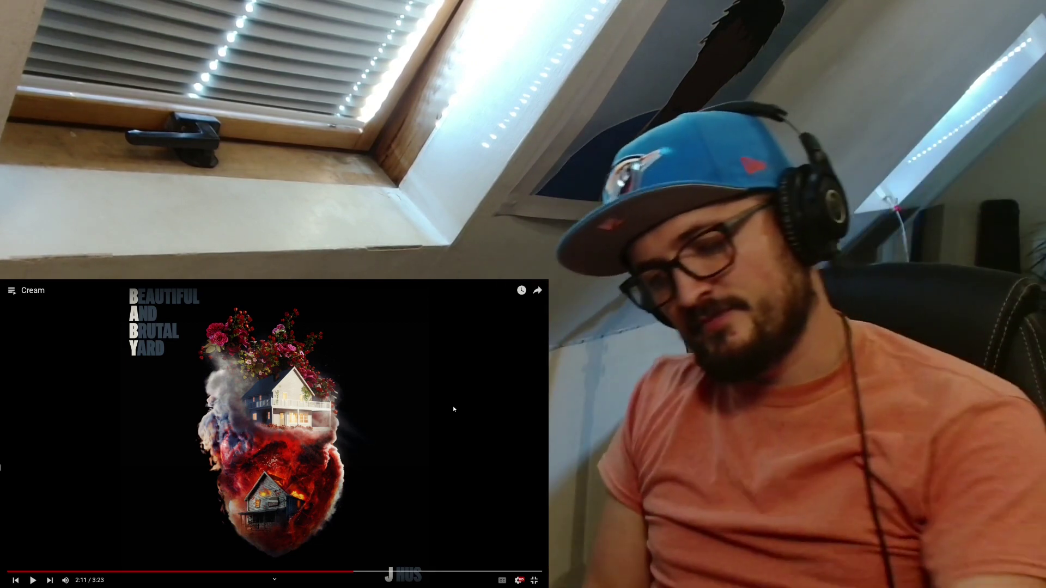
key(Left)
key(Left)
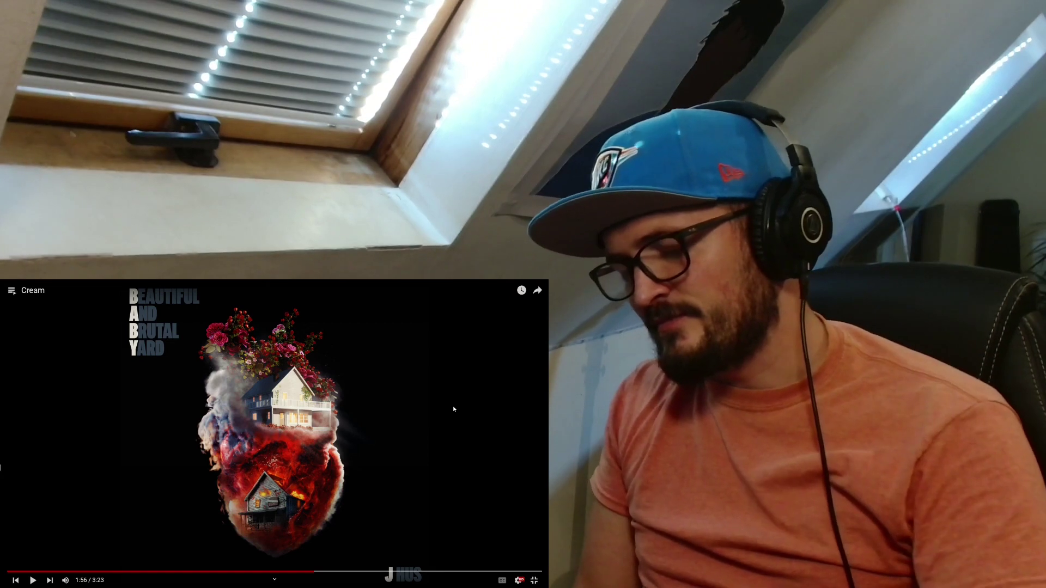
key(Right)
key(space)
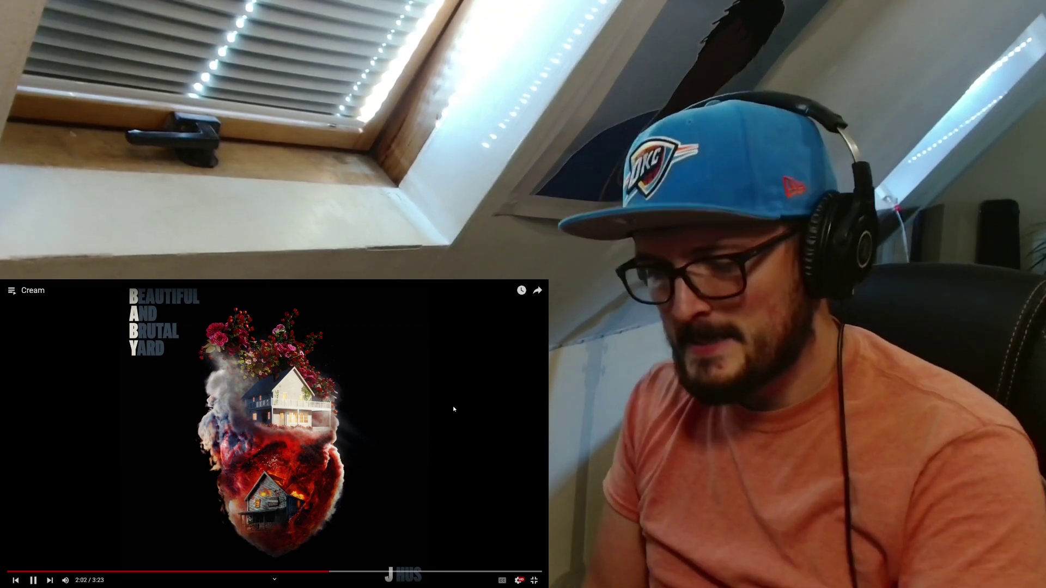
key(Left)
key(Left)
key(Left)
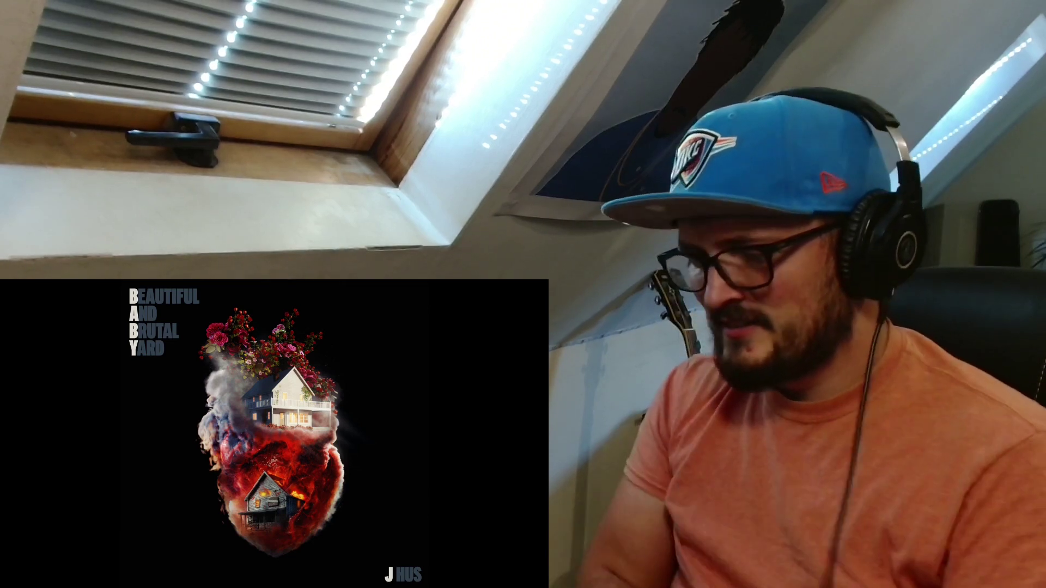
click(453, 408)
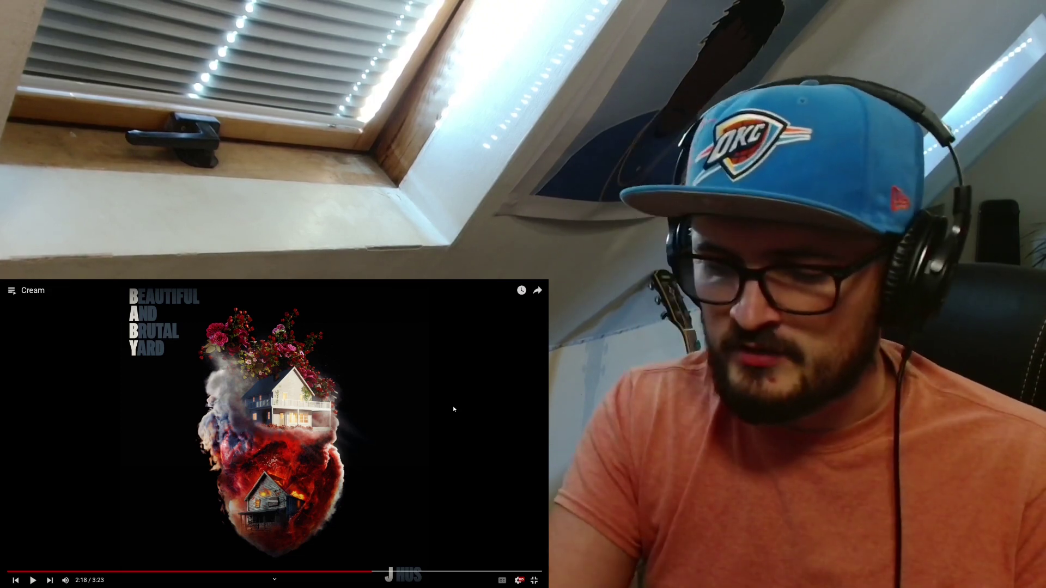
key(Left)
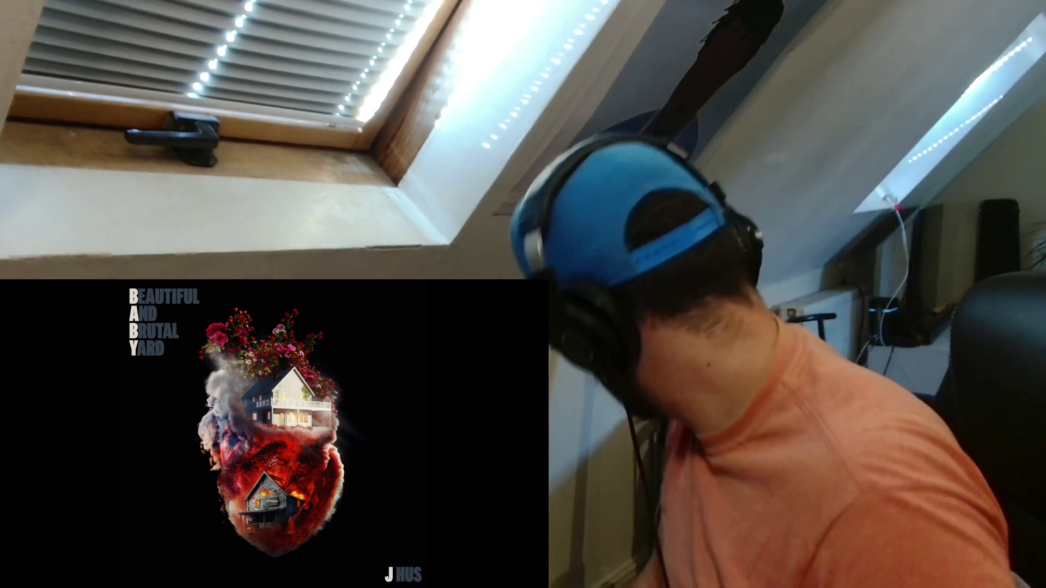
key(Left)
key(Left)
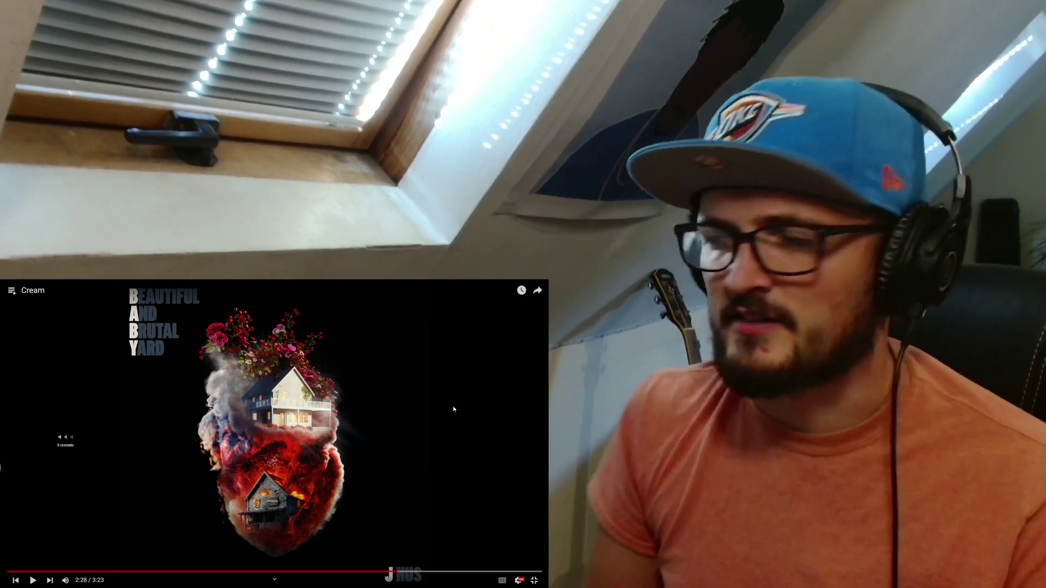
key(j)
key(space)
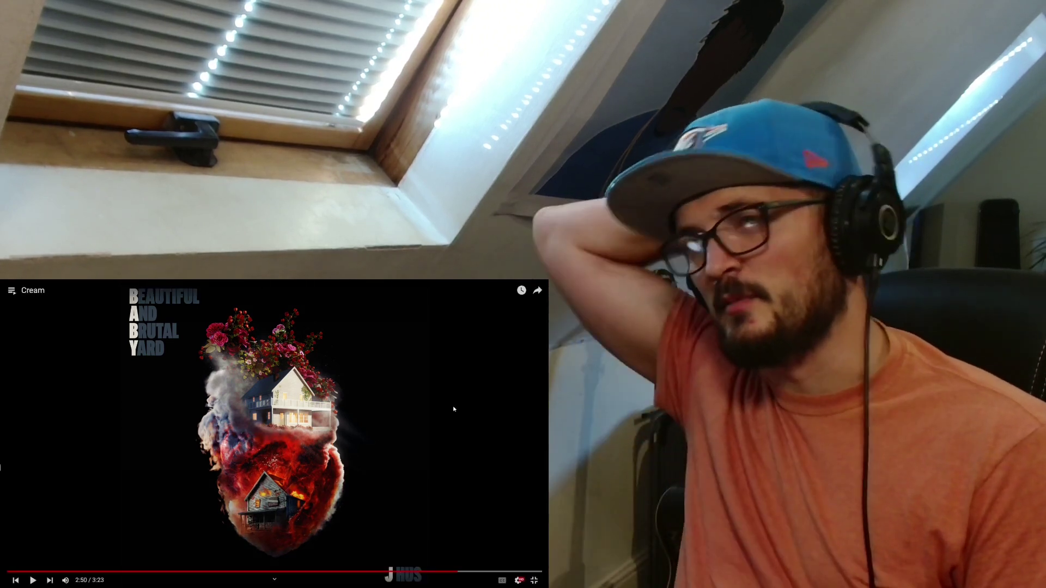
click(454, 409)
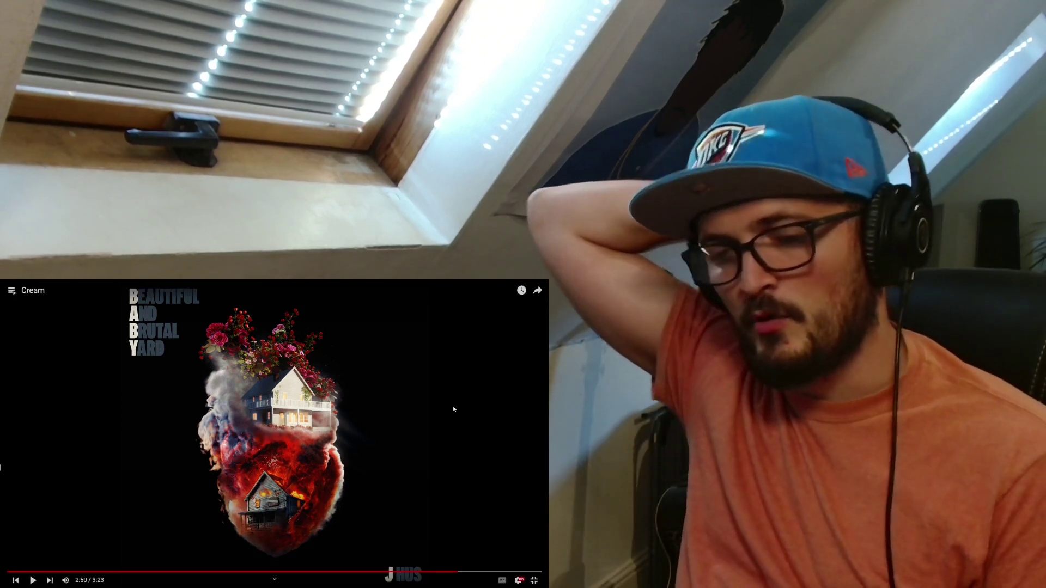